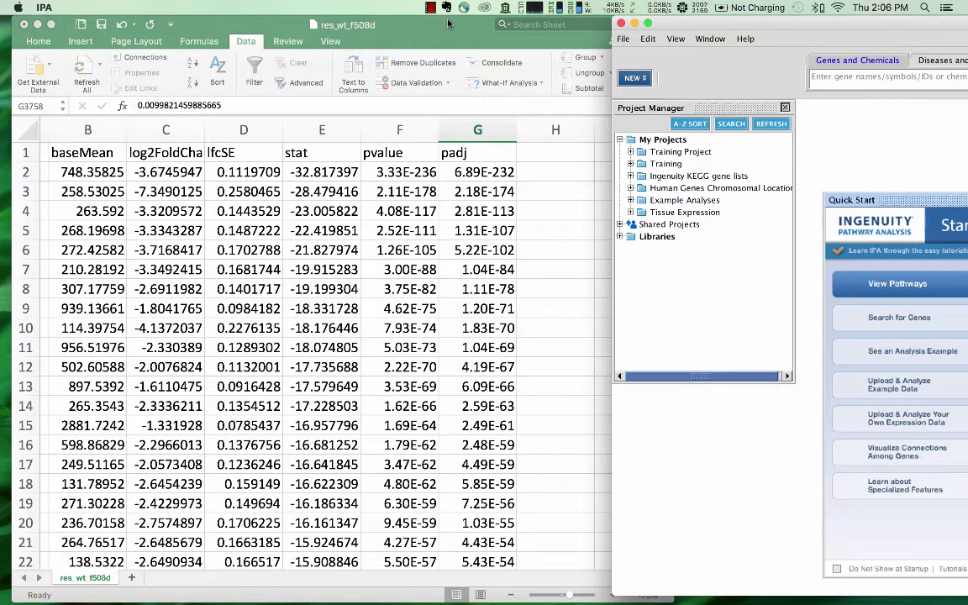
Step: Check the Ensembl gene IDs in column A and the padj column in Excel, then return to IPA
mouse_move(448, 23)
left_mouse_down()
mouse_move(488, 26)
mouse_move(463, 26)
left_mouse_up()
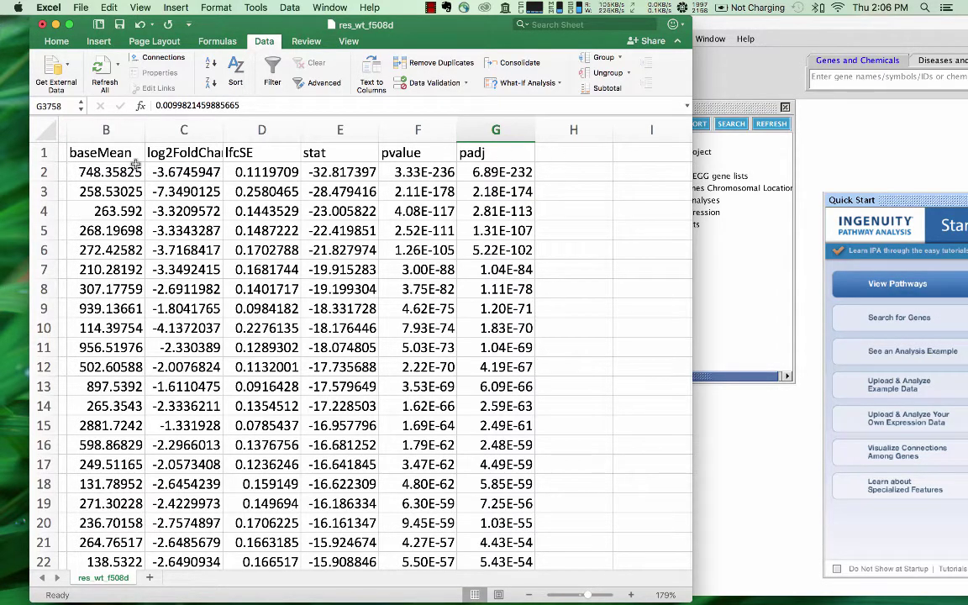
scroll(136, 165, "left", 5)
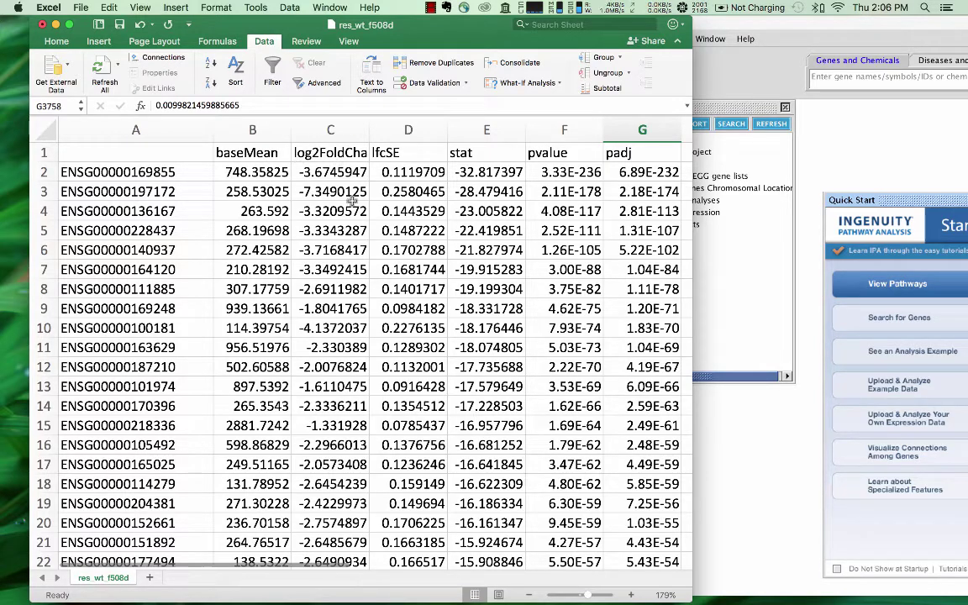
scroll(356, 197, "right", 2)
scroll(395, 217, "right", 1)
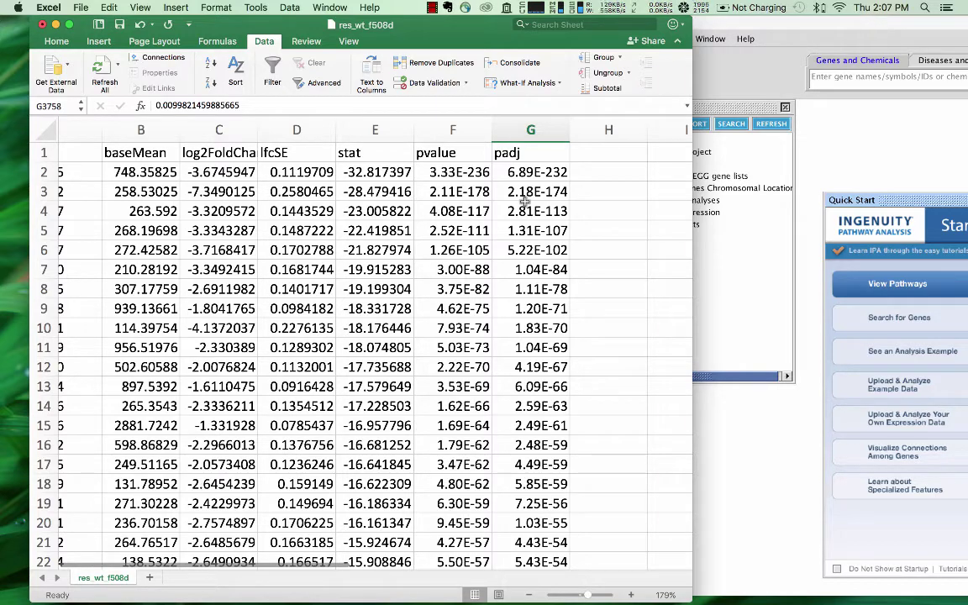
scroll(524, 202, "left", 3)
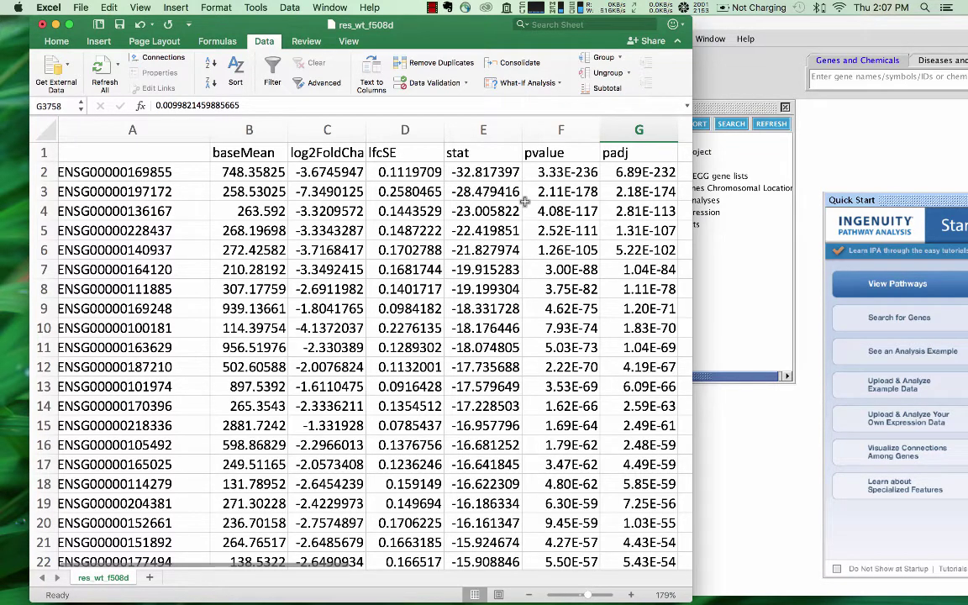
left_click_drag(754, 26, 209, 18)
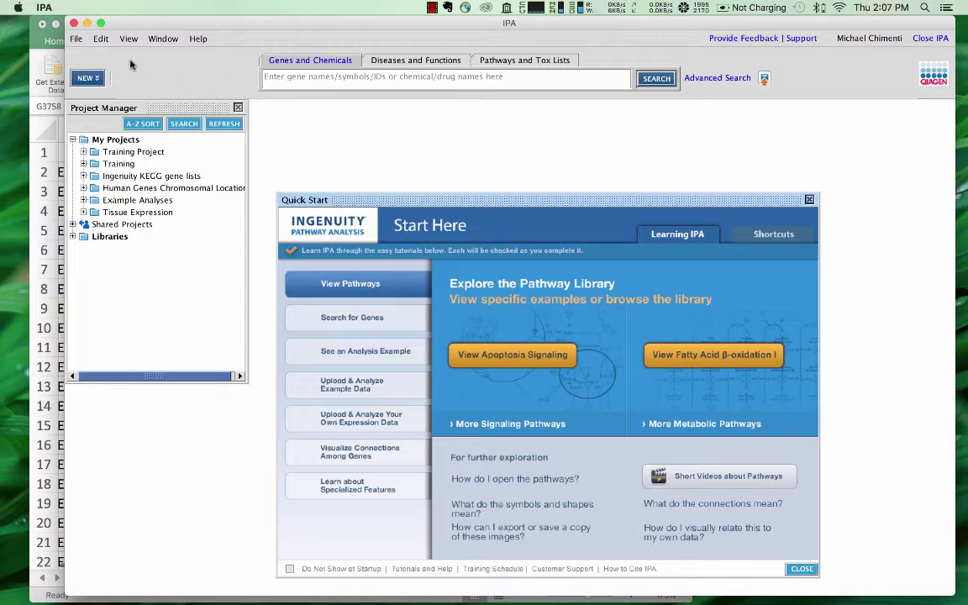
Step: Choose New Core Analysis from the NEW menu
left_click(87, 77)
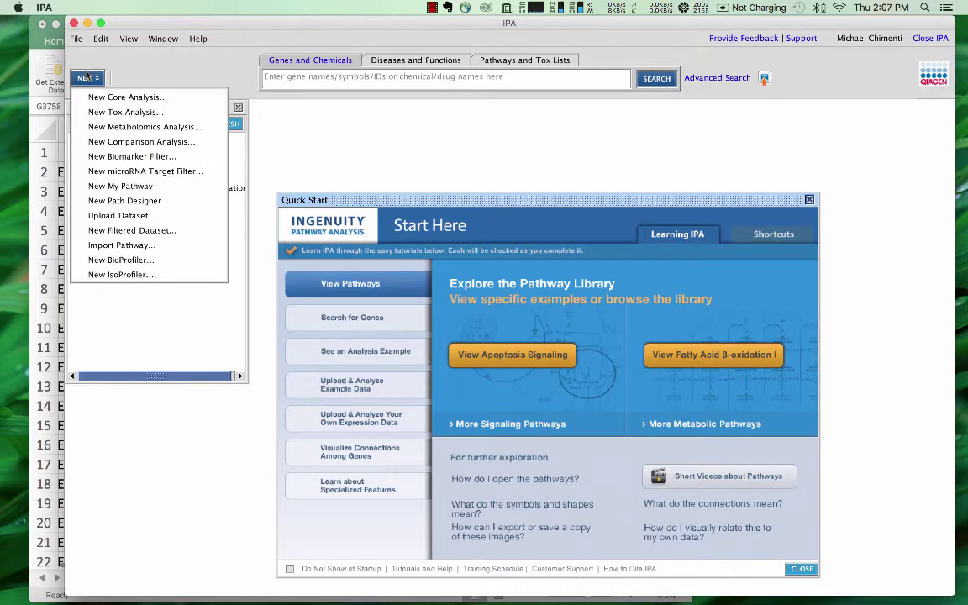
left_click(107, 98)
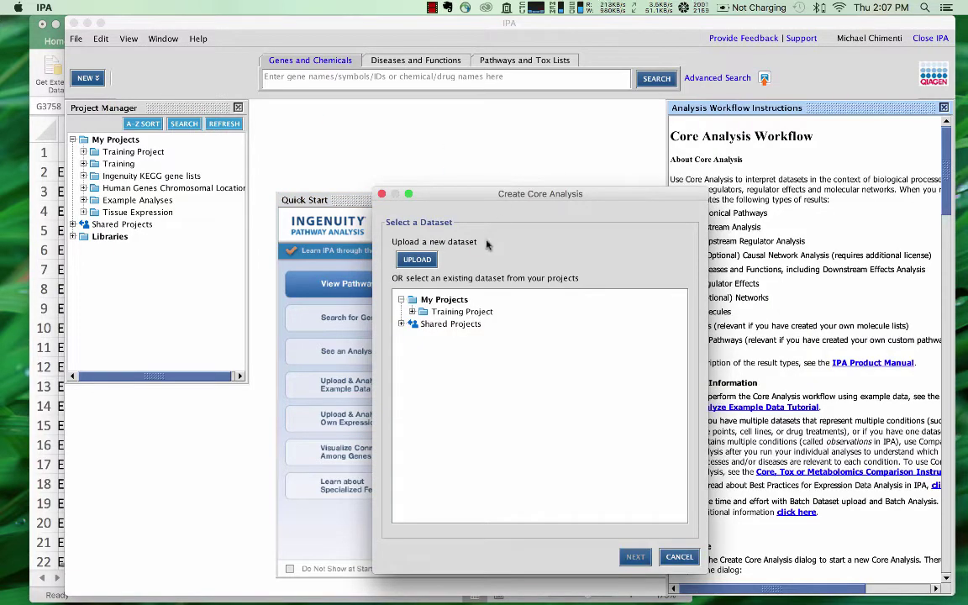
Step: Upload the res_wt_f508d.xlsx results file as the new dataset
left_click(417, 259)
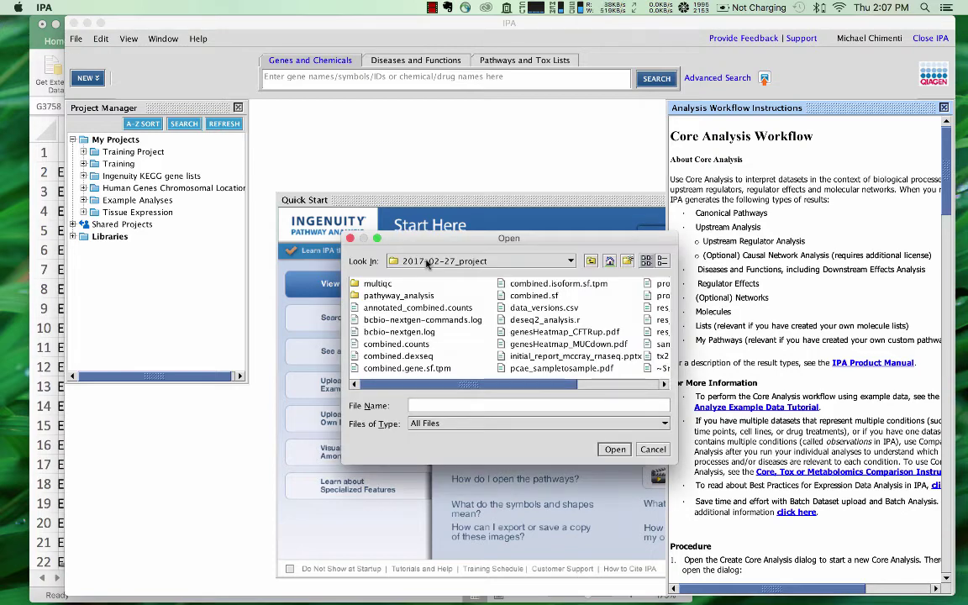
scroll(483, 313, "right", 3)
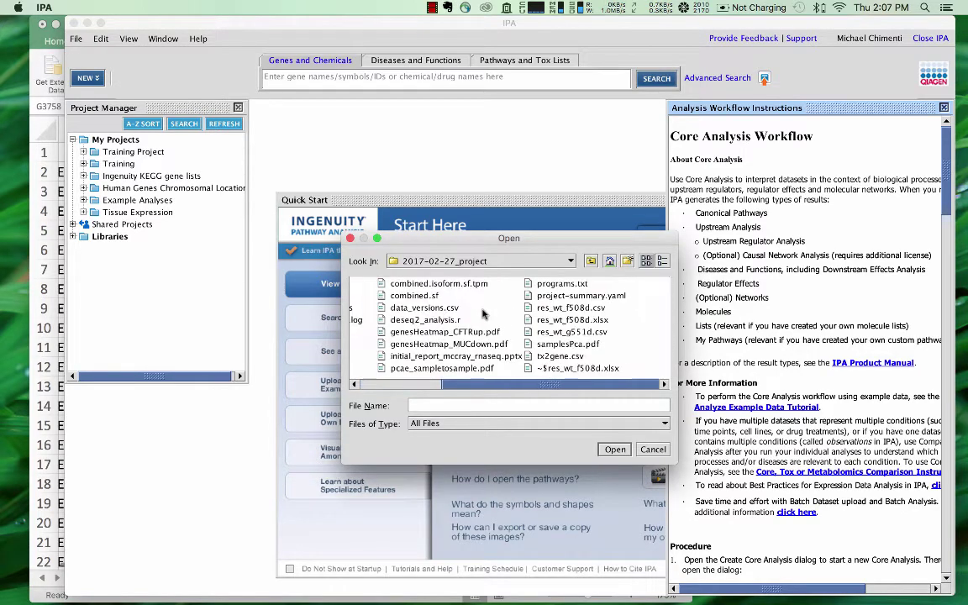
left_click(571, 320)
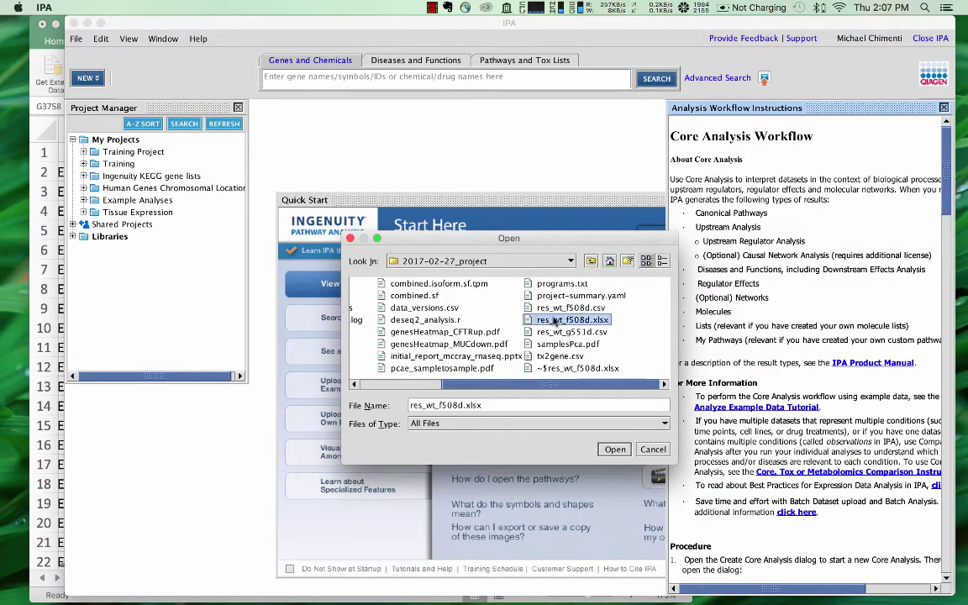
left_click(614, 450)
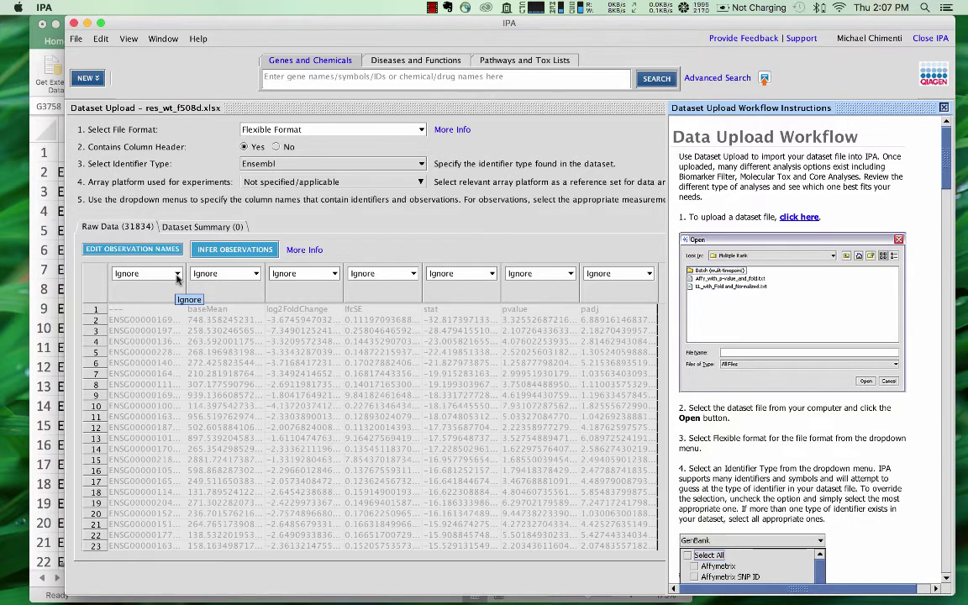
Step: Use Flexible Format with a column header, Ensembl identifiers and Not specified/applicable array platform
left_click(316, 130)
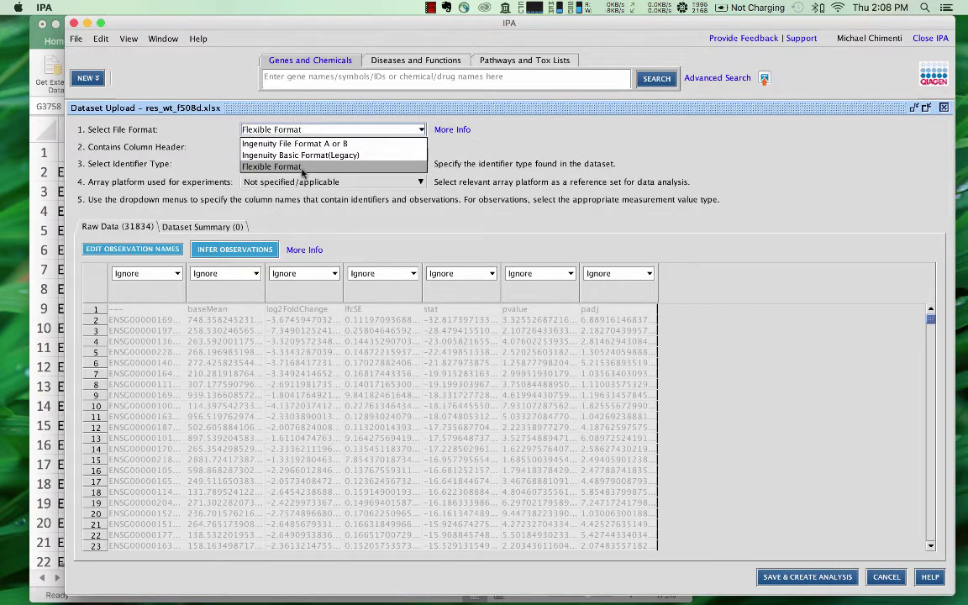
left_click(304, 167)
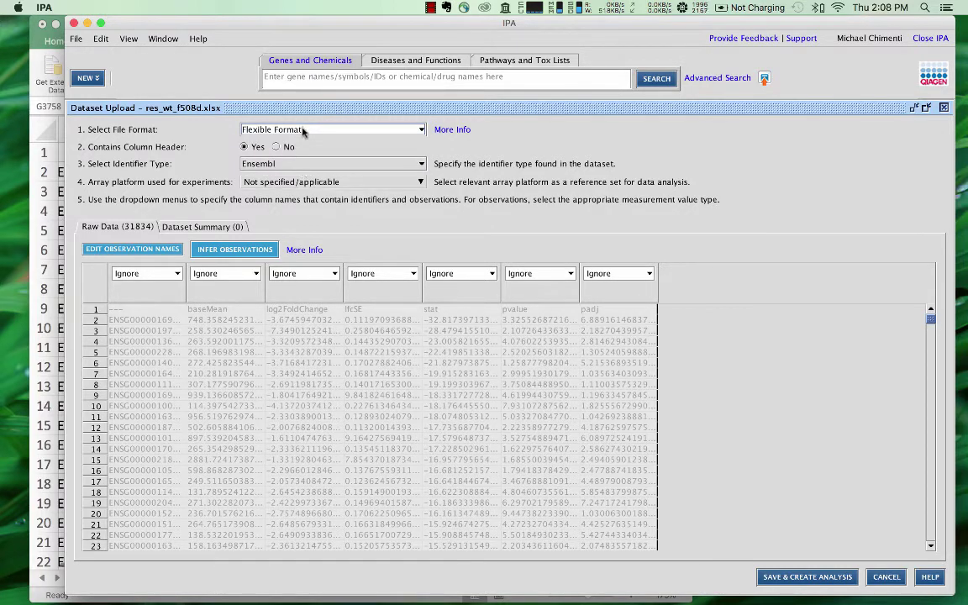
left_click(245, 147)
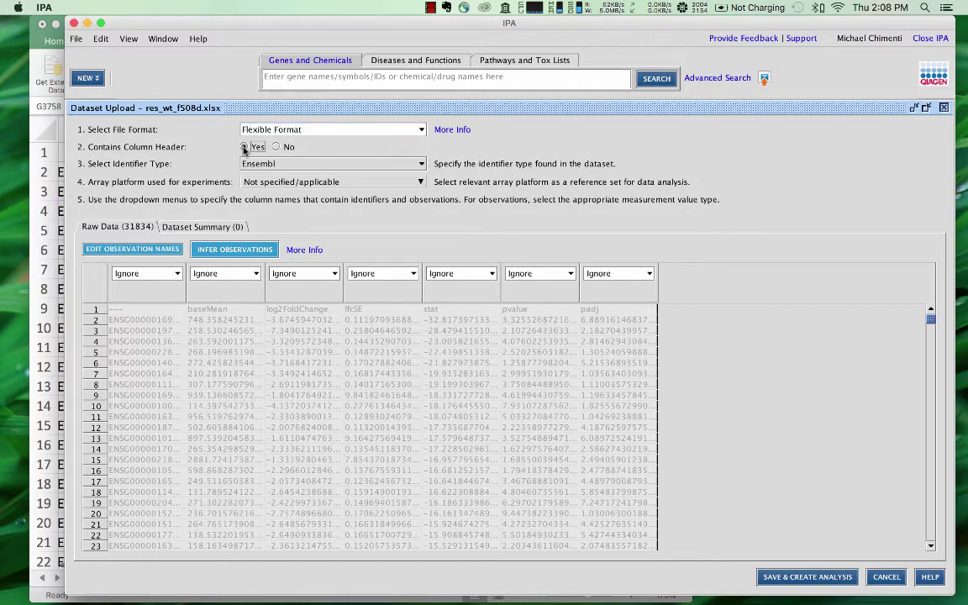
left_click(335, 164)
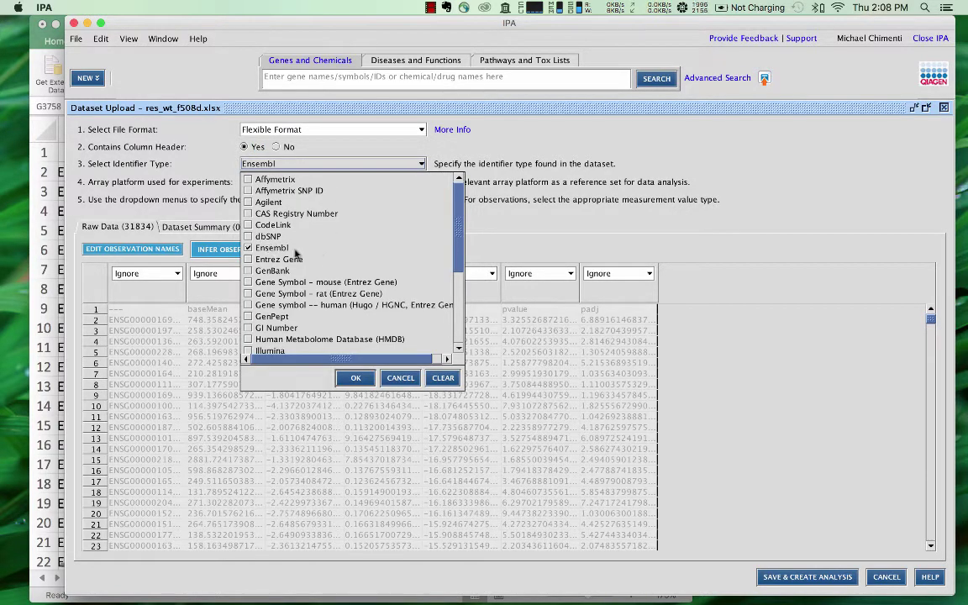
left_click(355, 378)
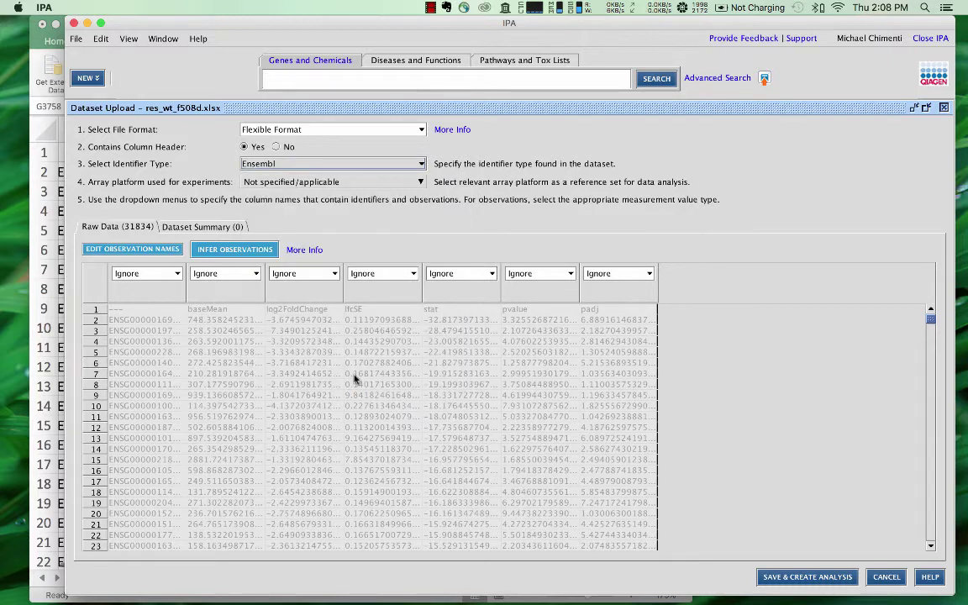
left_click(315, 184)
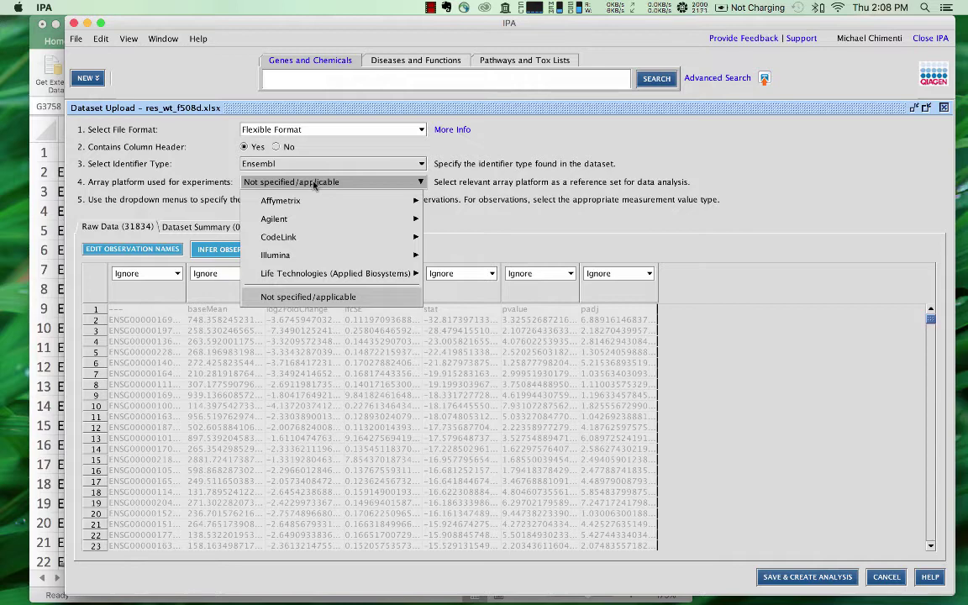
left_click(315, 184)
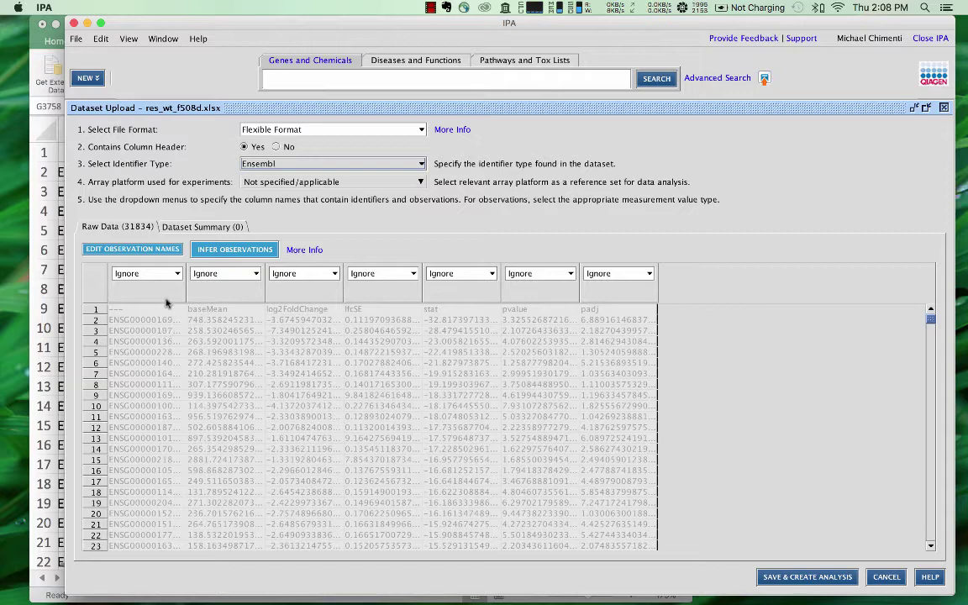
Step: Mark the first column as ID and log2FoldChange as Observation 1 Expr Log Ratio
left_click(176, 273)
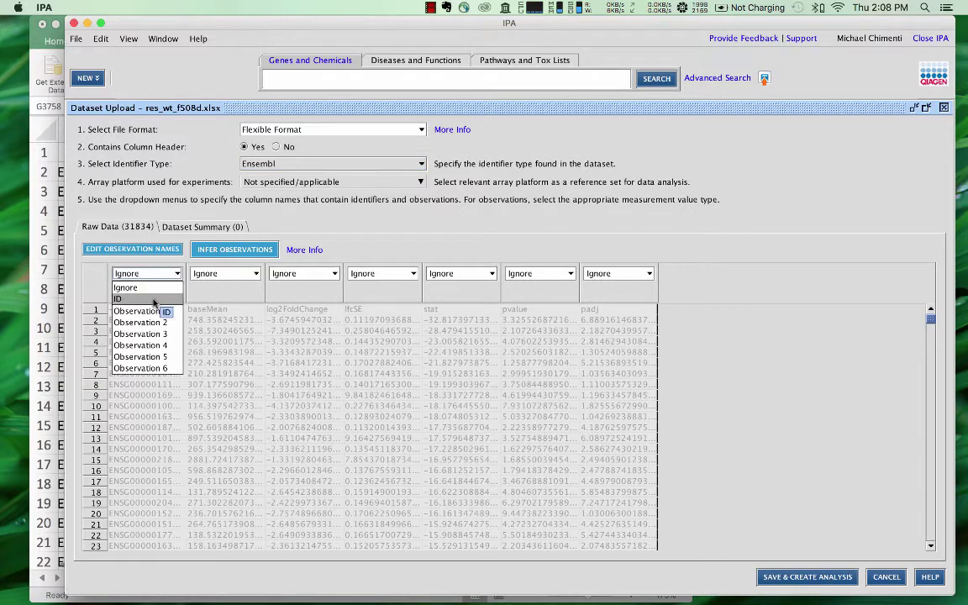
left_click(154, 300)
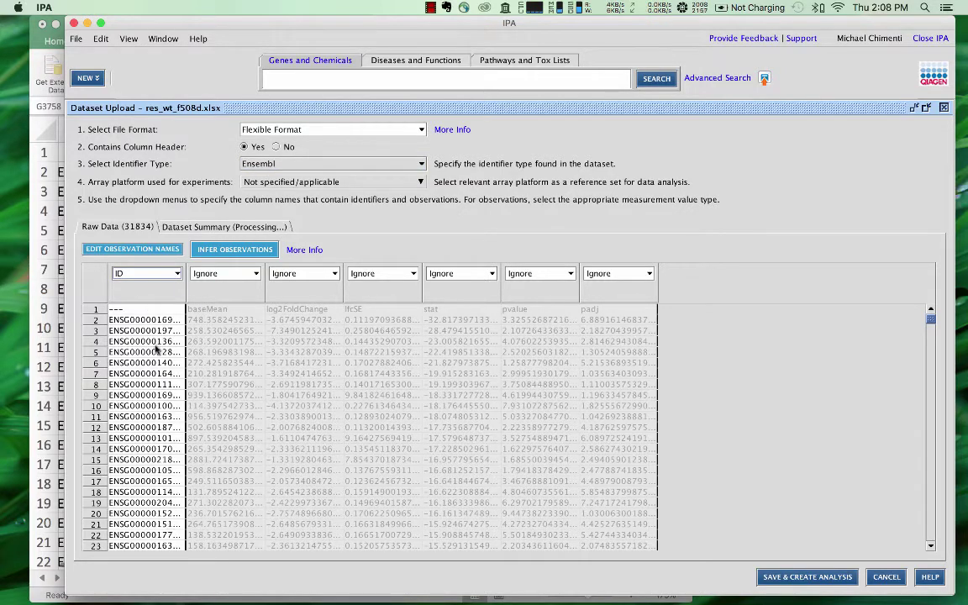
left_click(285, 275)
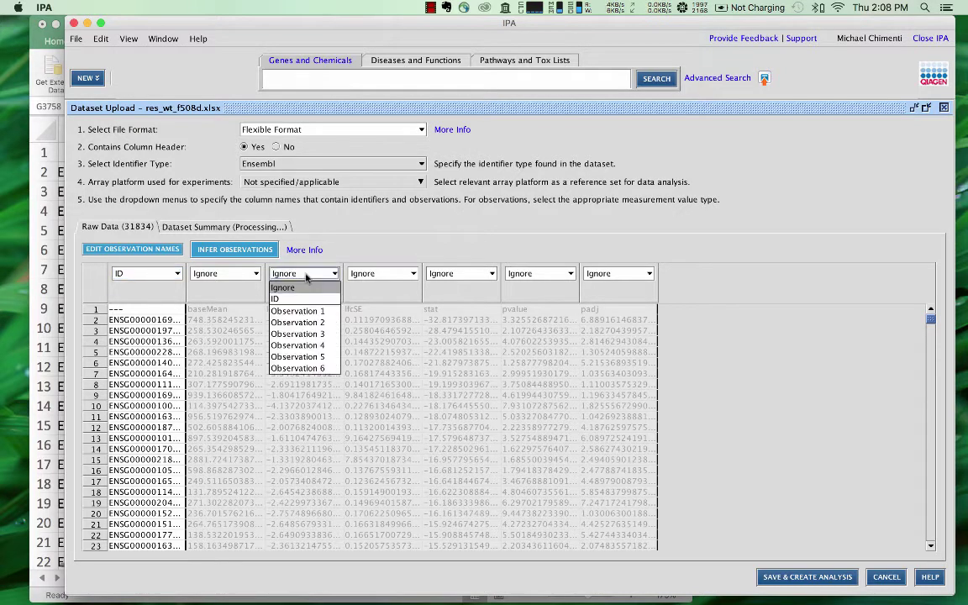
left_click(305, 312)
left_click(333, 292)
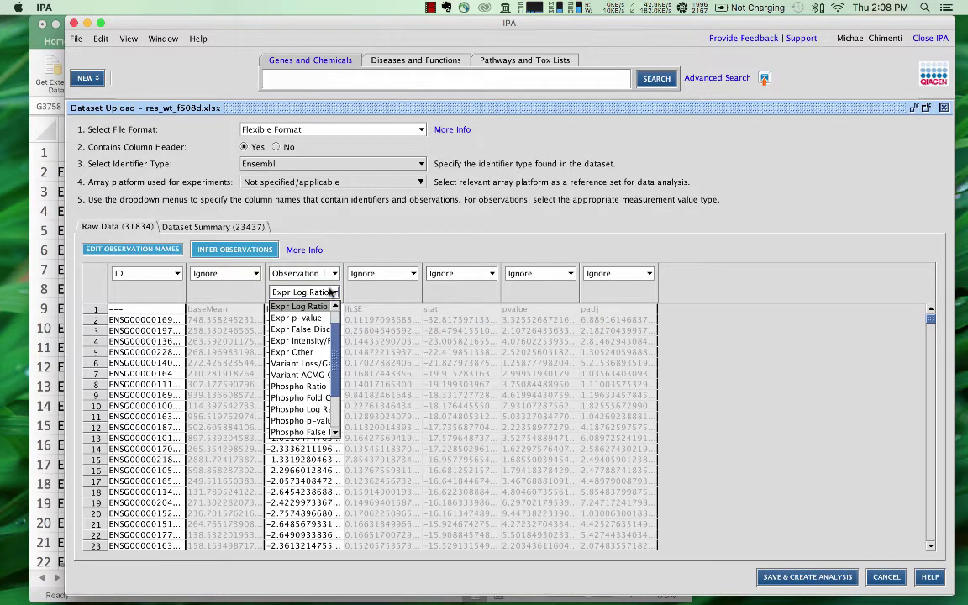
left_click(332, 291)
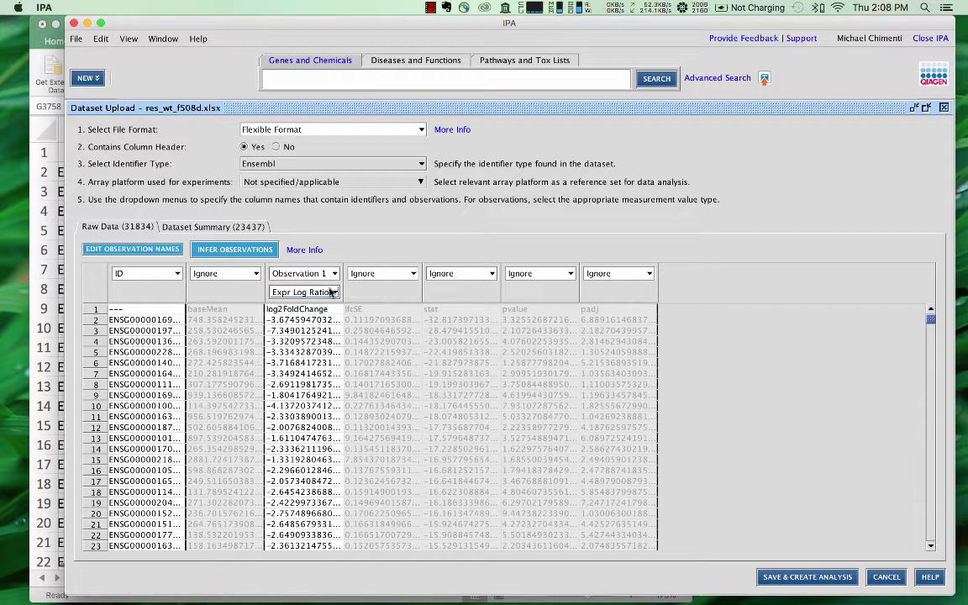
left_click(333, 292)
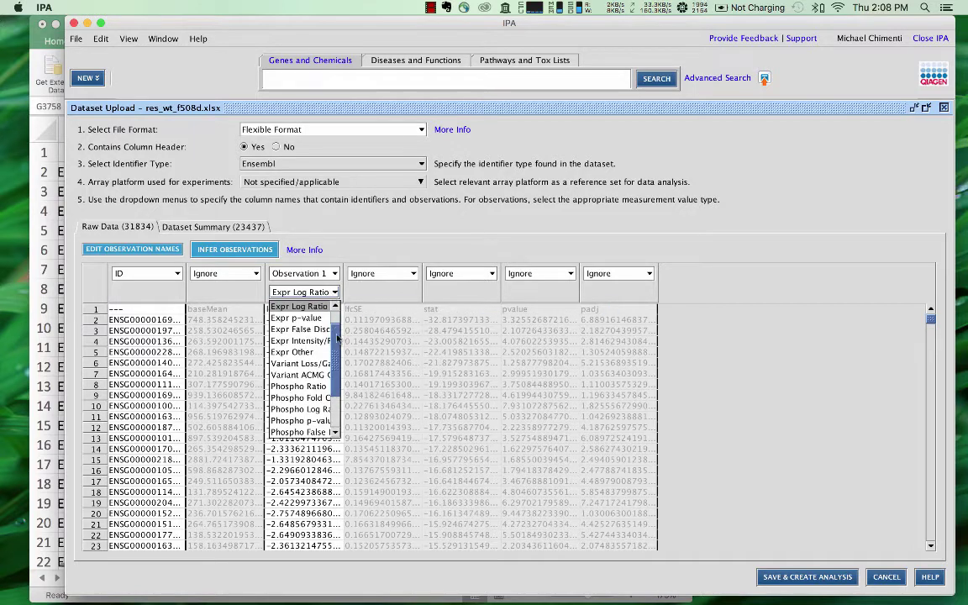
left_click(338, 291)
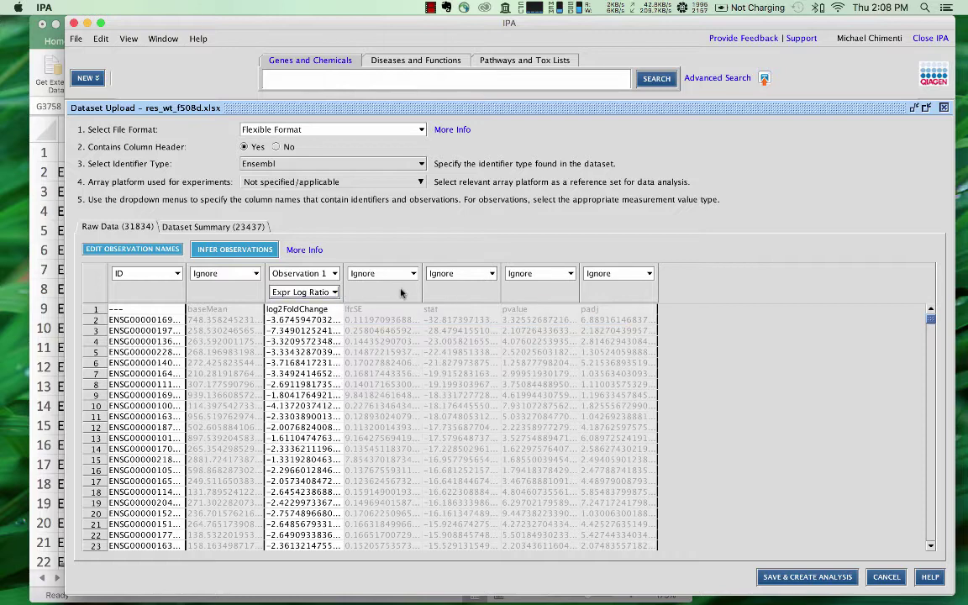
Step: Assign padj to Observation 1 as the Expr False Discovery Rate
left_click(633, 274)
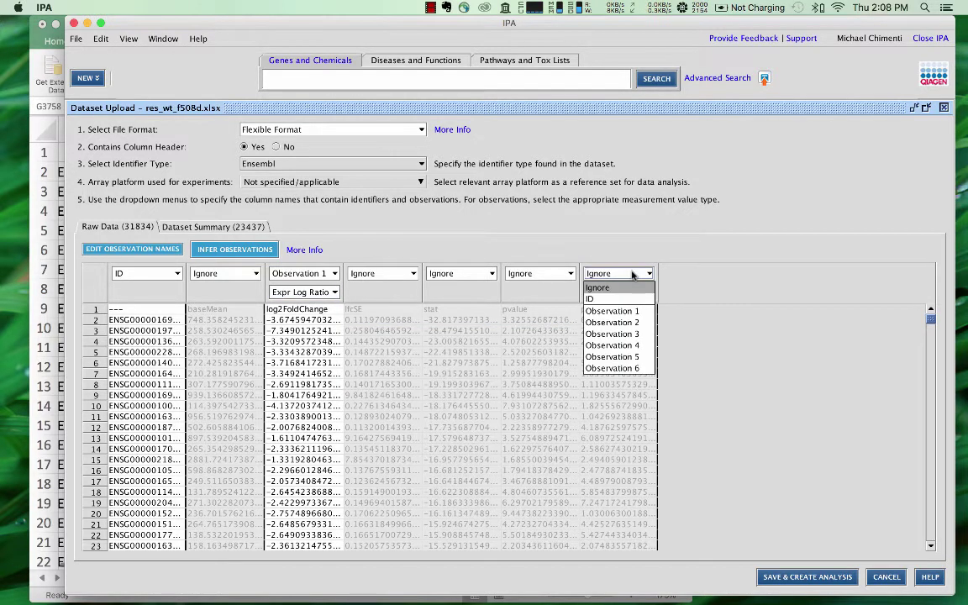
left_click(625, 312)
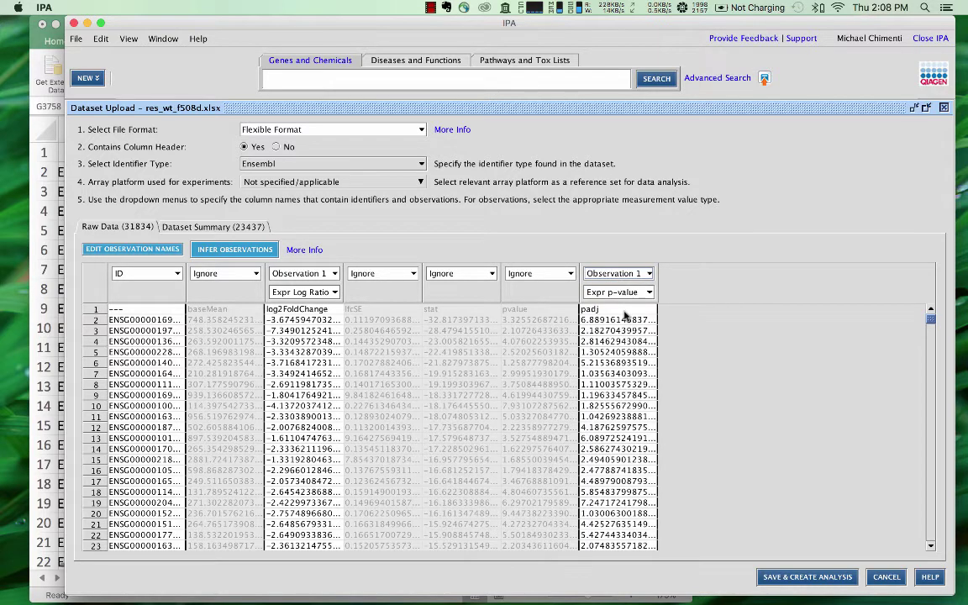
left_click(629, 294)
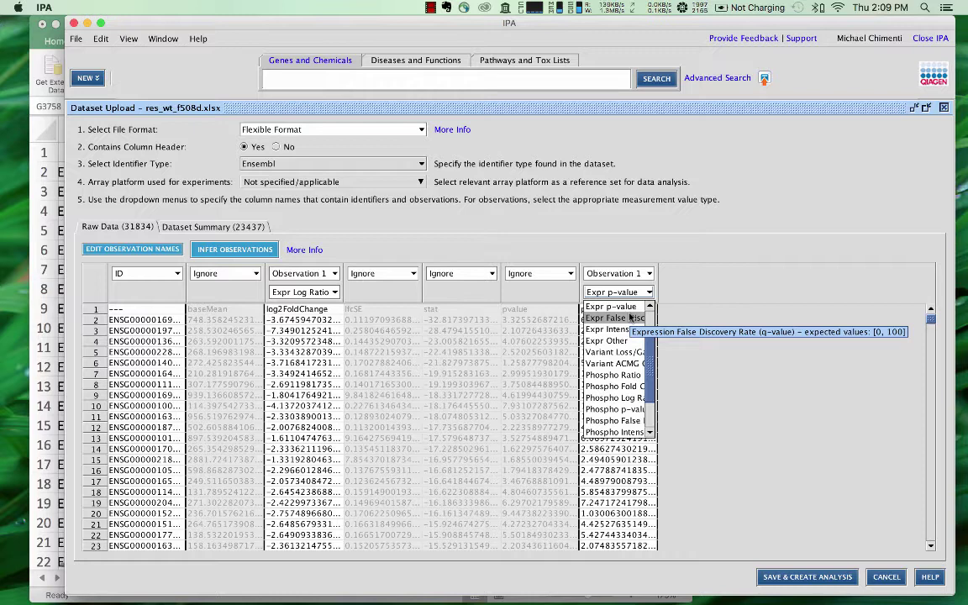
left_click(629, 317)
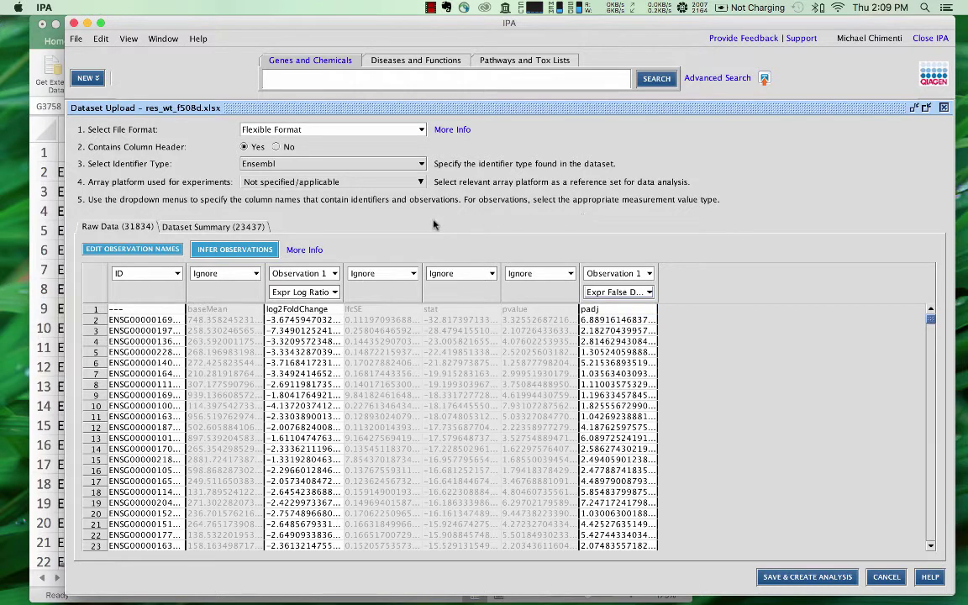
left_click(319, 275)
left_click(321, 275)
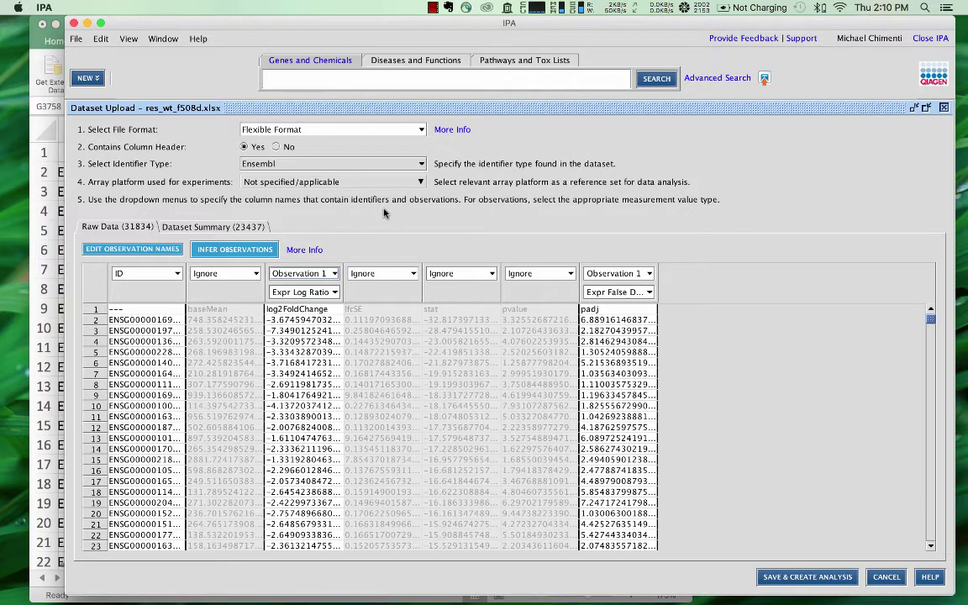
left_click(225, 230)
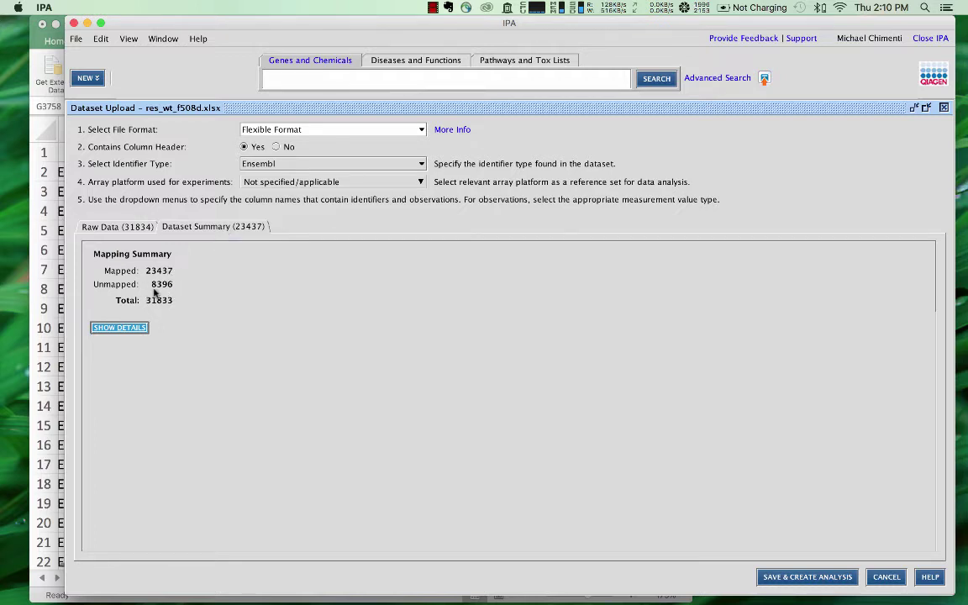
left_click(138, 231)
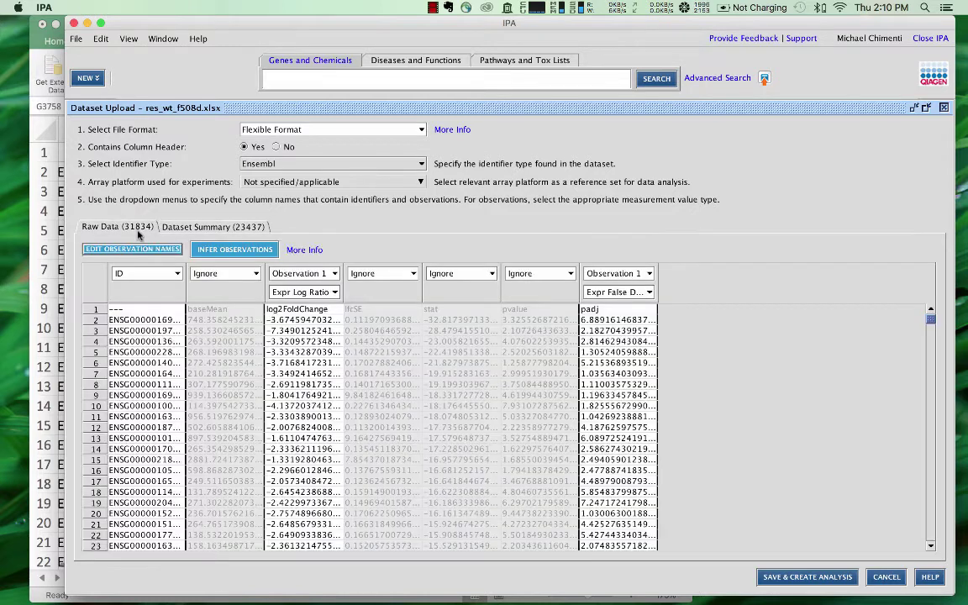
Step: Save the dataset as res_wt_f508d_2 in Training Project for core analysis
left_click(803, 577)
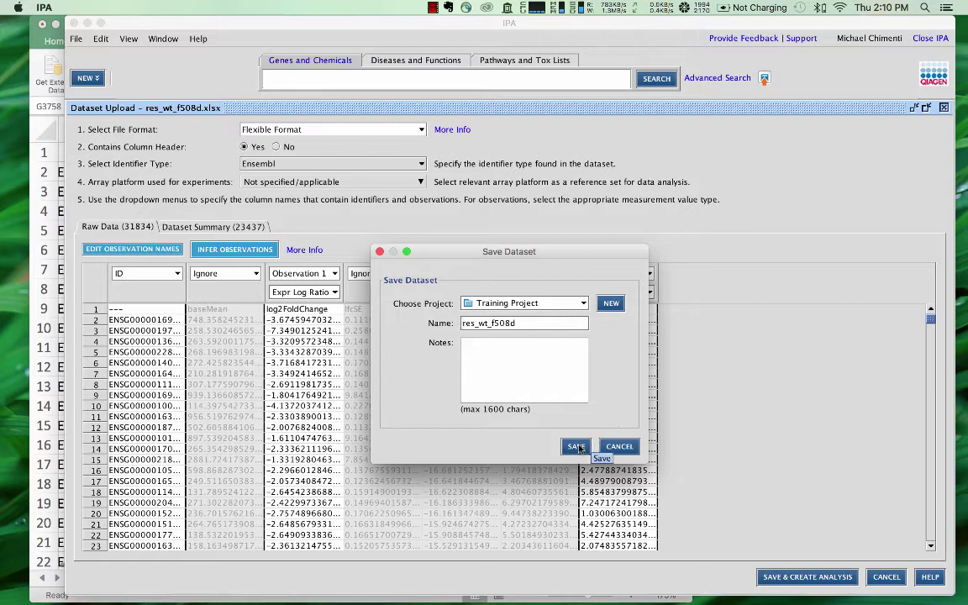
type("_2")
left_click(574, 446)
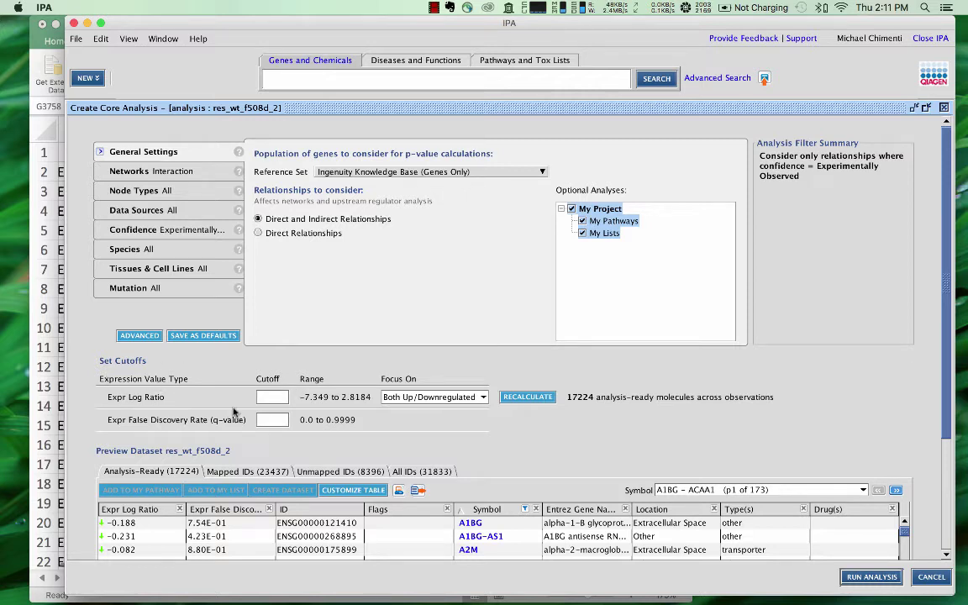
Step: Set the FDR cutoff to 0.05 and log ratio cutoff to 1.0, recalculating to 427 molecules
left_click(262, 397)
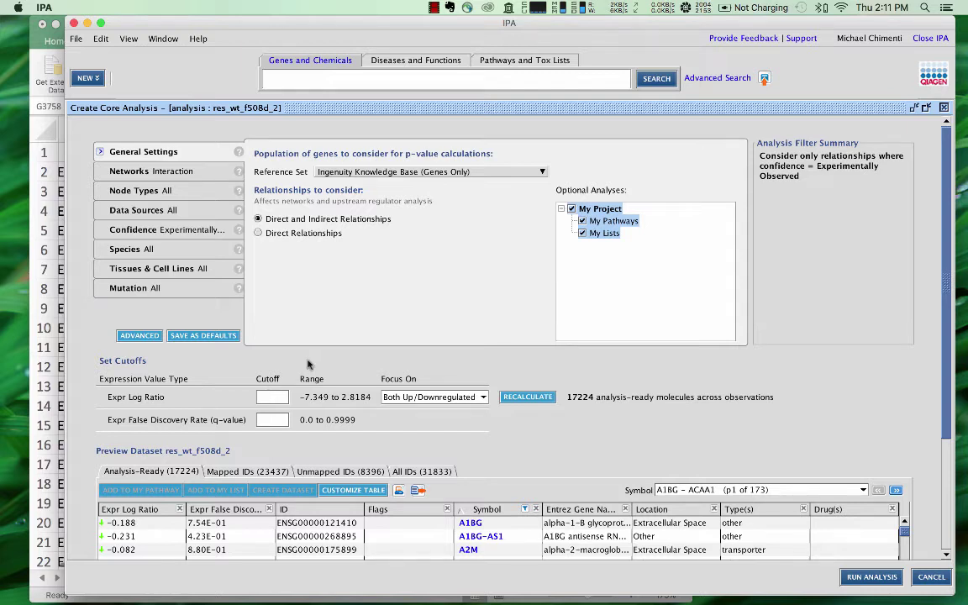
key("Tab")
type("0")
type(".05")
type("1.5")
scroll(339, 372, "down", 1)
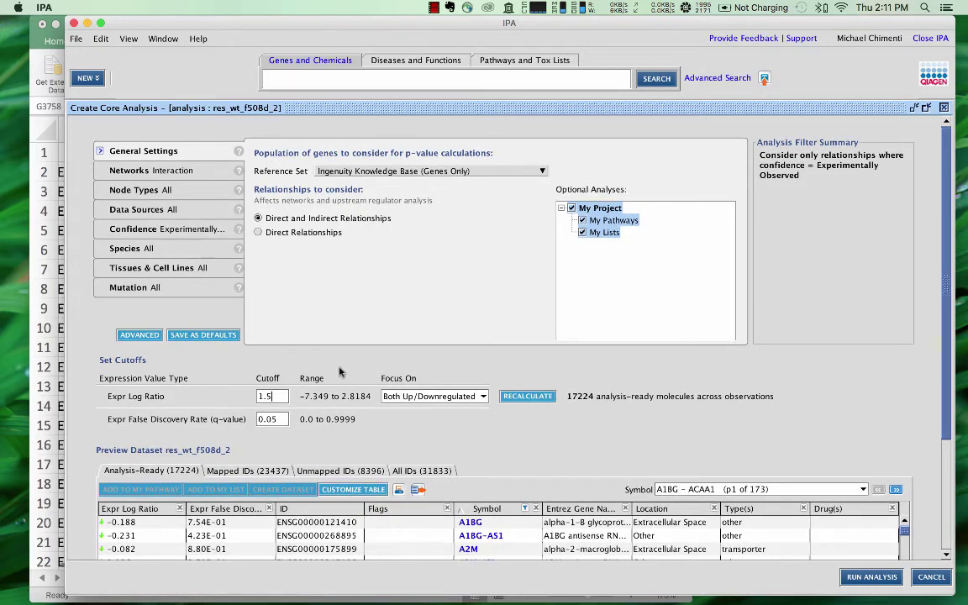
left_click(531, 397)
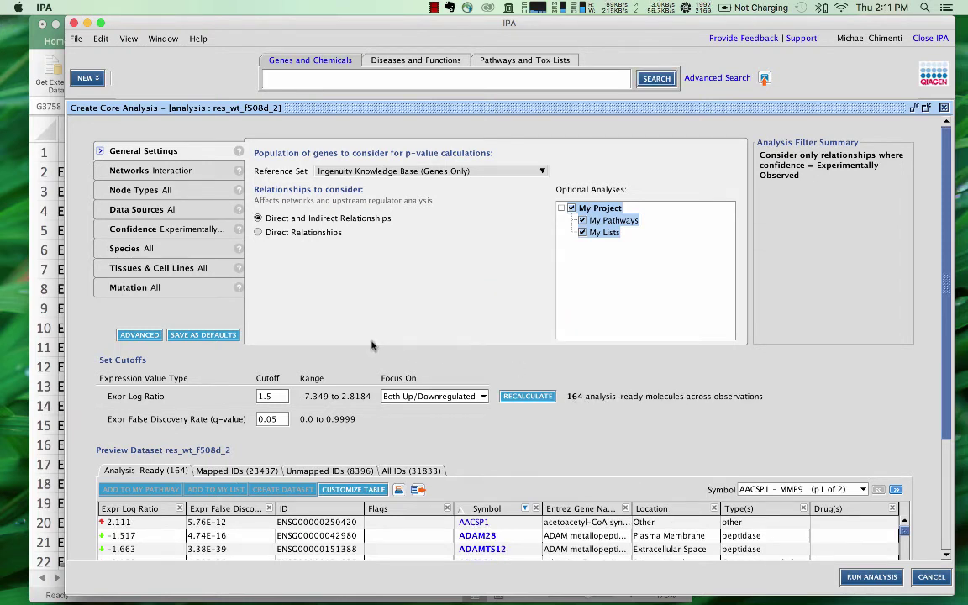
left_click_drag(272, 396, 265, 396)
type("0")
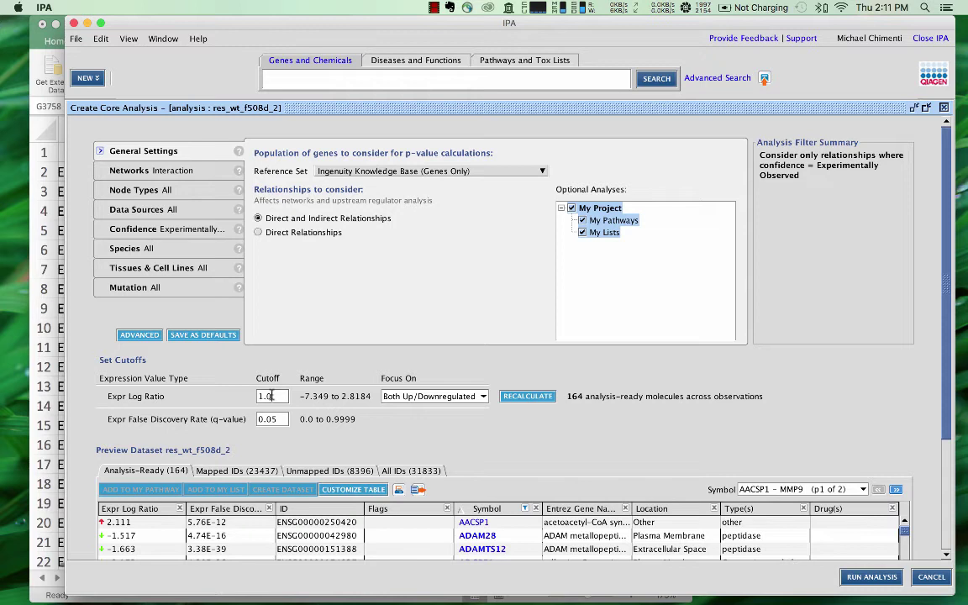
left_click(528, 397)
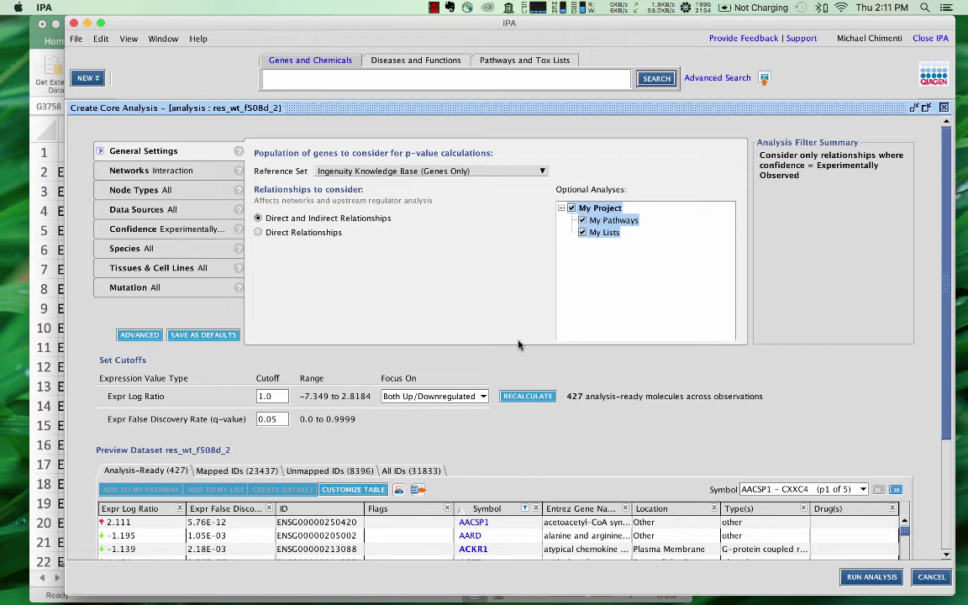
Step: Run the core analysis under its default timestamped name res_wt_f508d_2 in Training Project
left_click(190, 171)
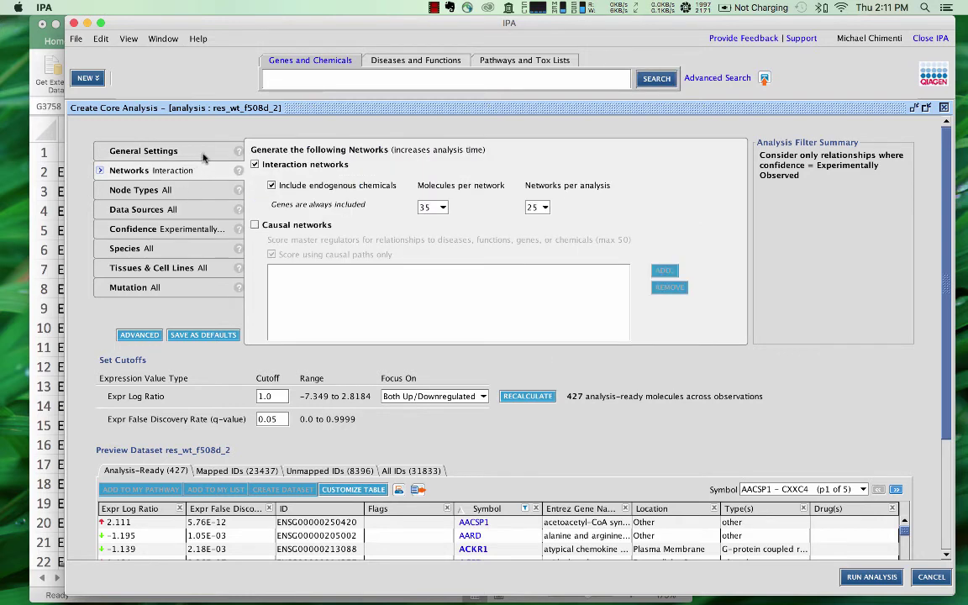
left_click(202, 155)
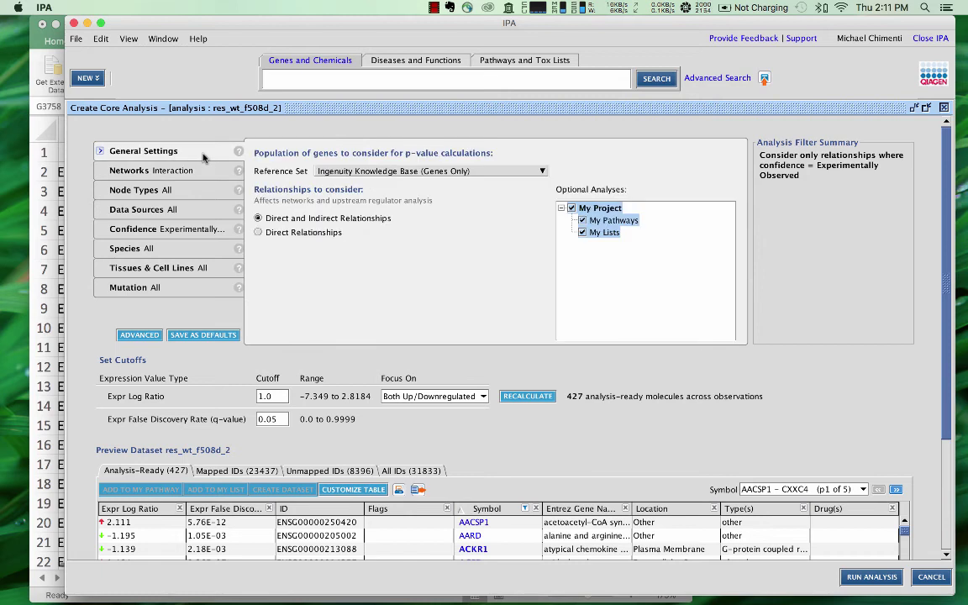
left_click(867, 578)
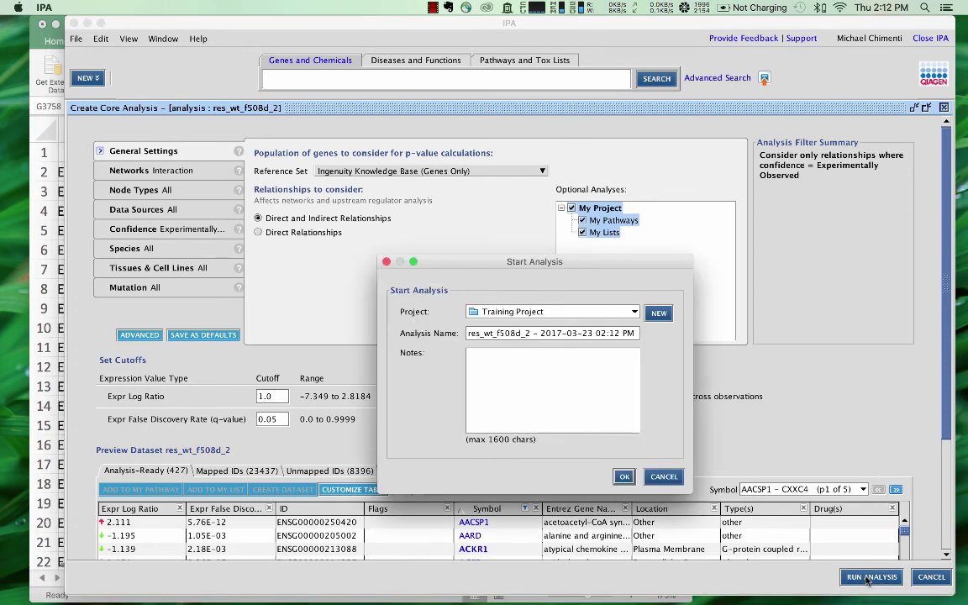
left_click(624, 476)
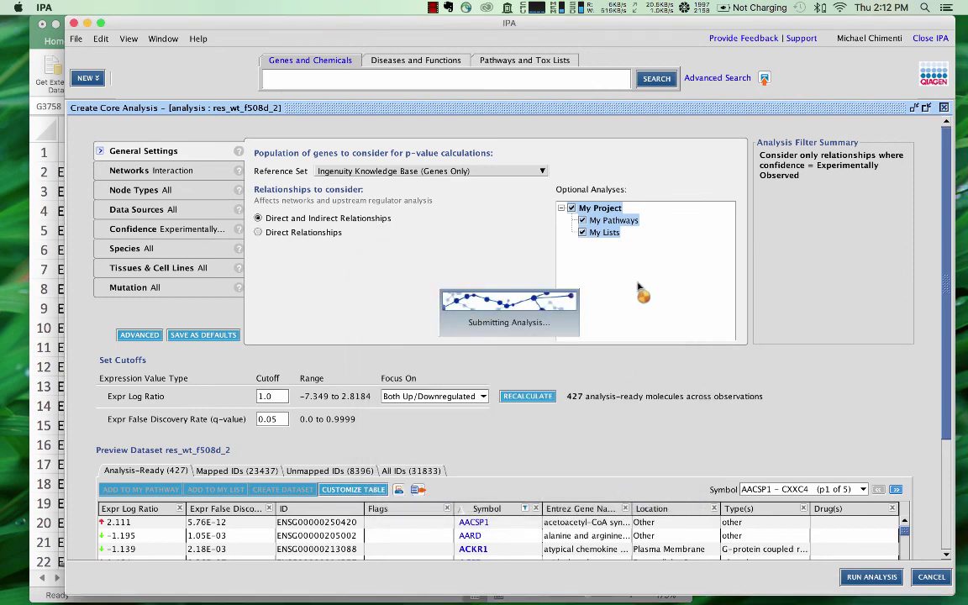